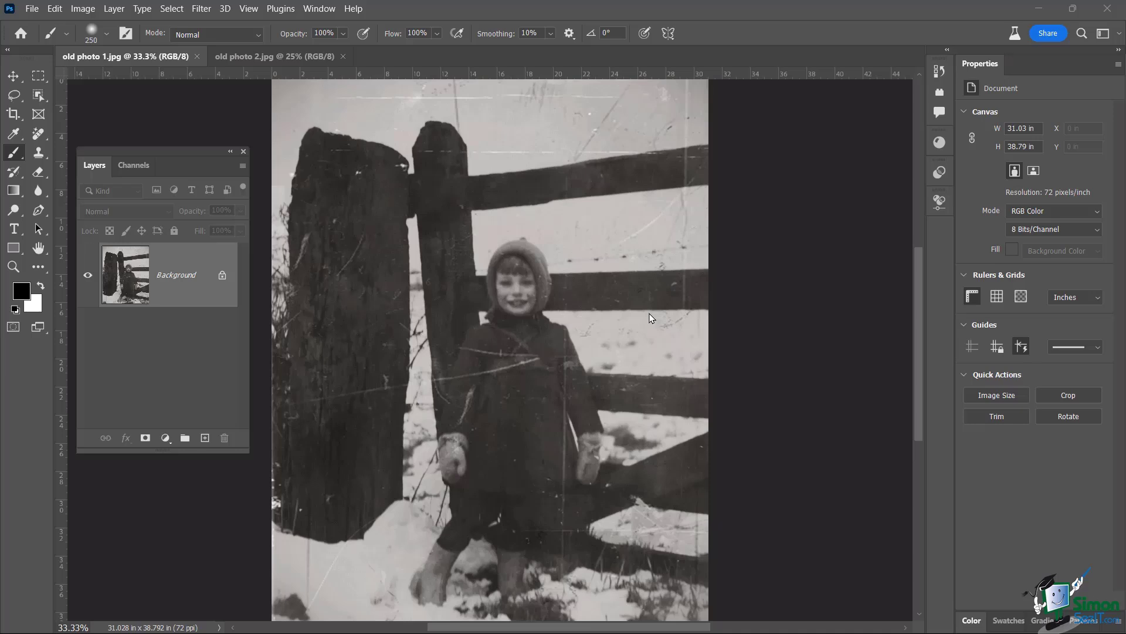
pyautogui.click(37, 134)
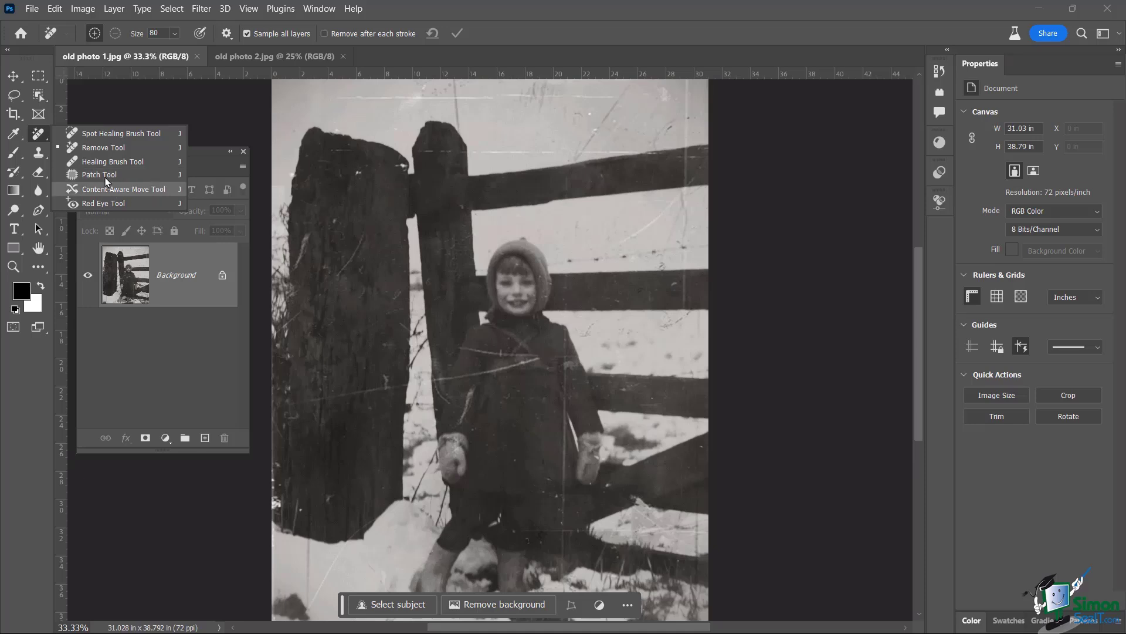
pyautogui.click(555, 28)
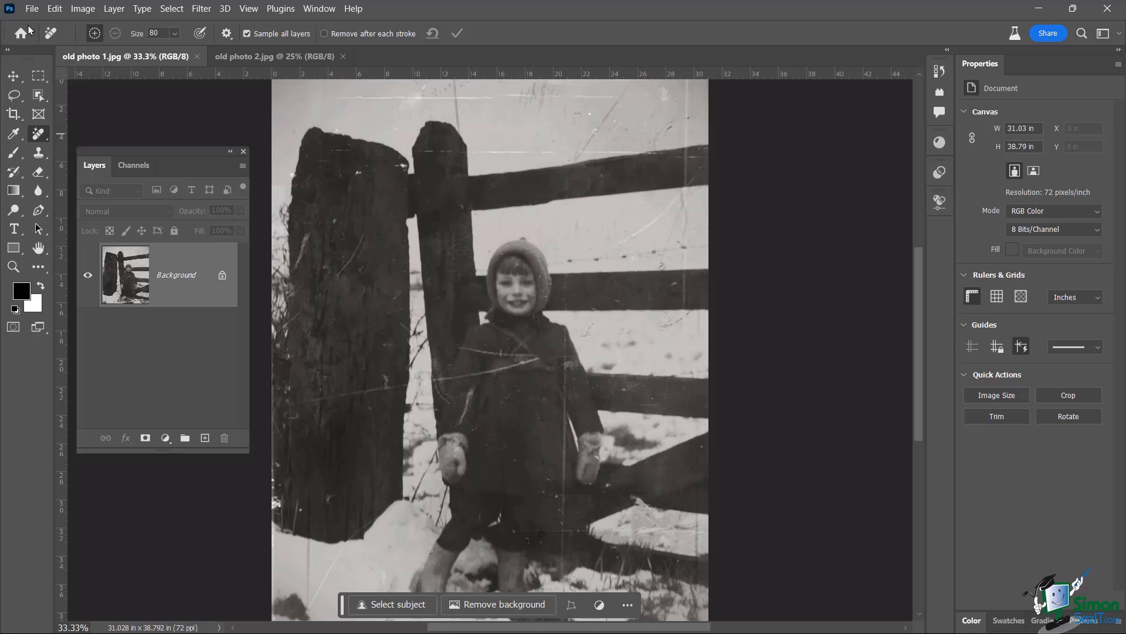
pyautogui.hotkey('ctrl', 'o')
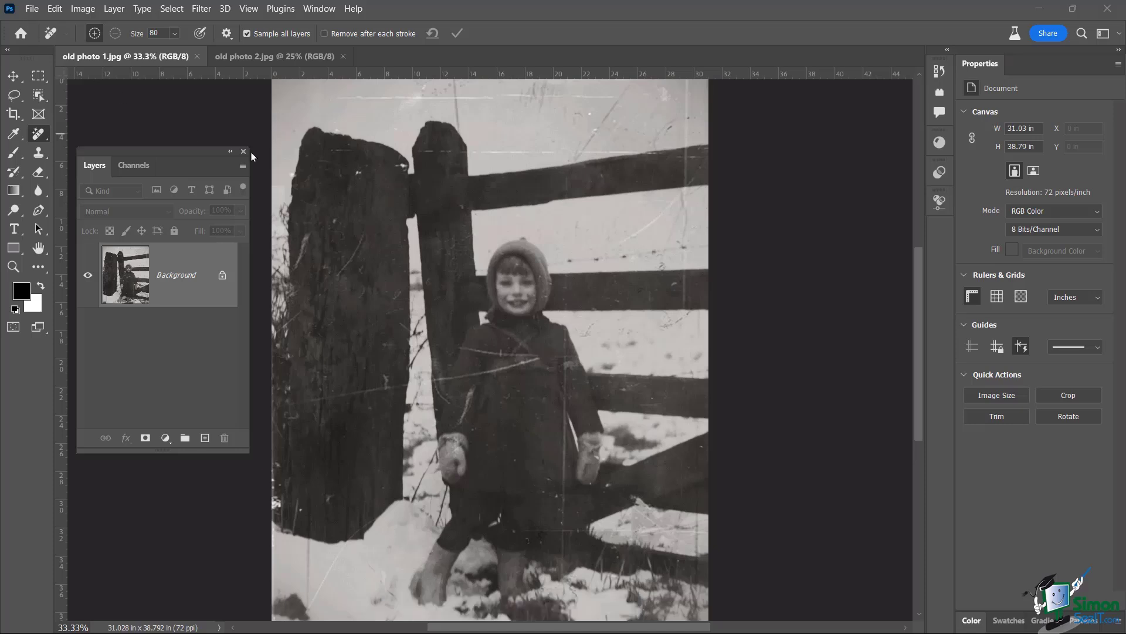
pyautogui.click(534, 35)
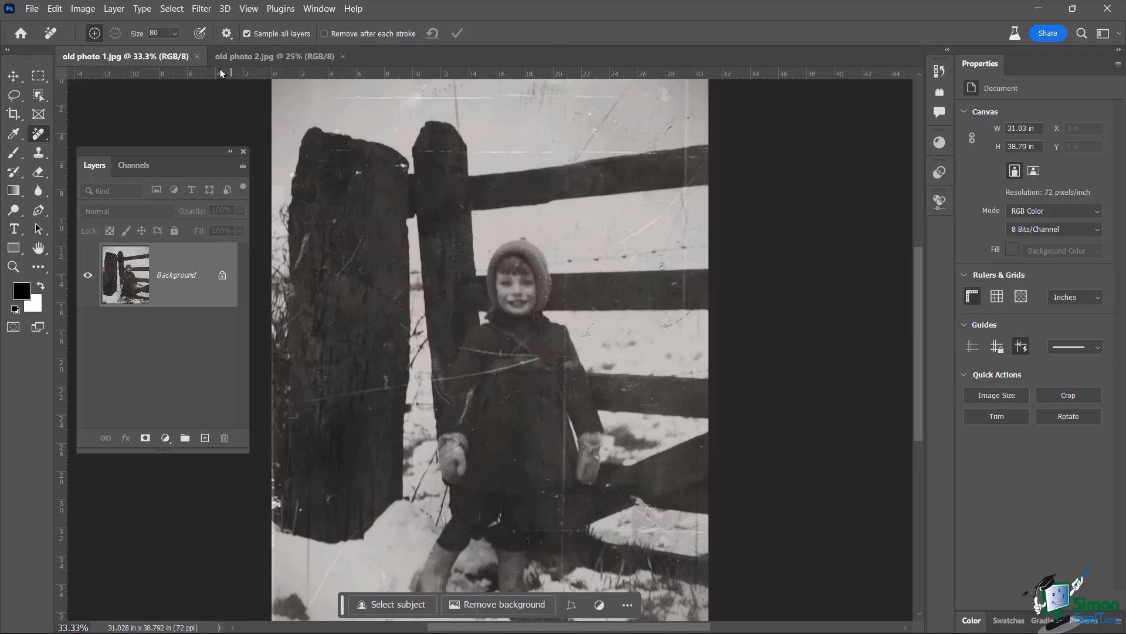
# Start Neural Filters on old photo 1.jpg and turn on the Photo Restoration filter.
pyautogui.click(202, 9)
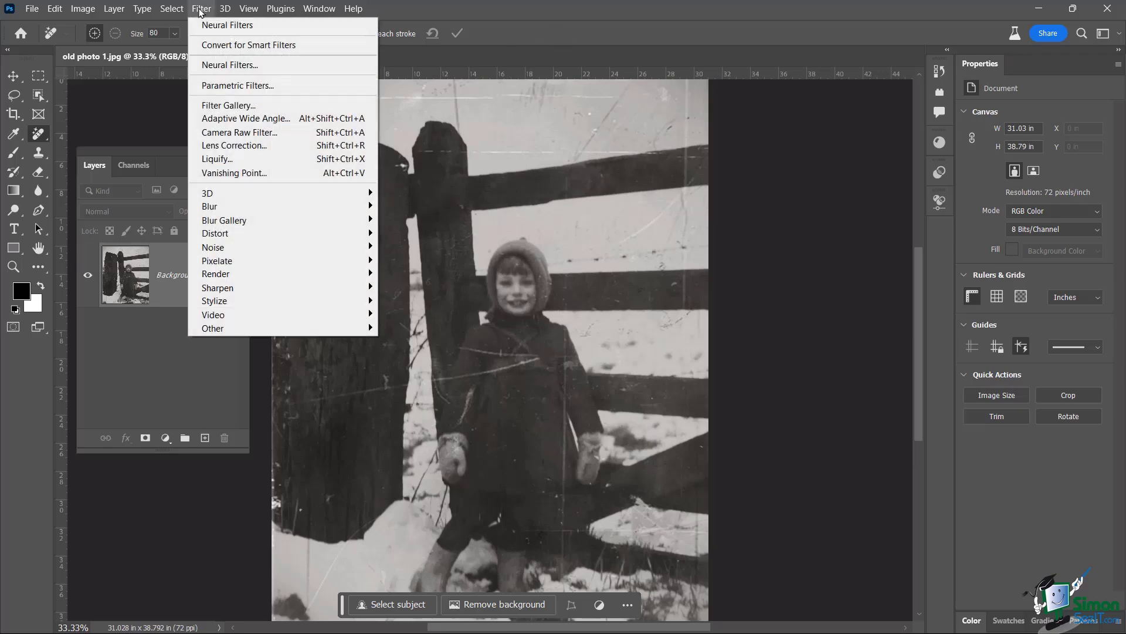
pyautogui.press('Escape')
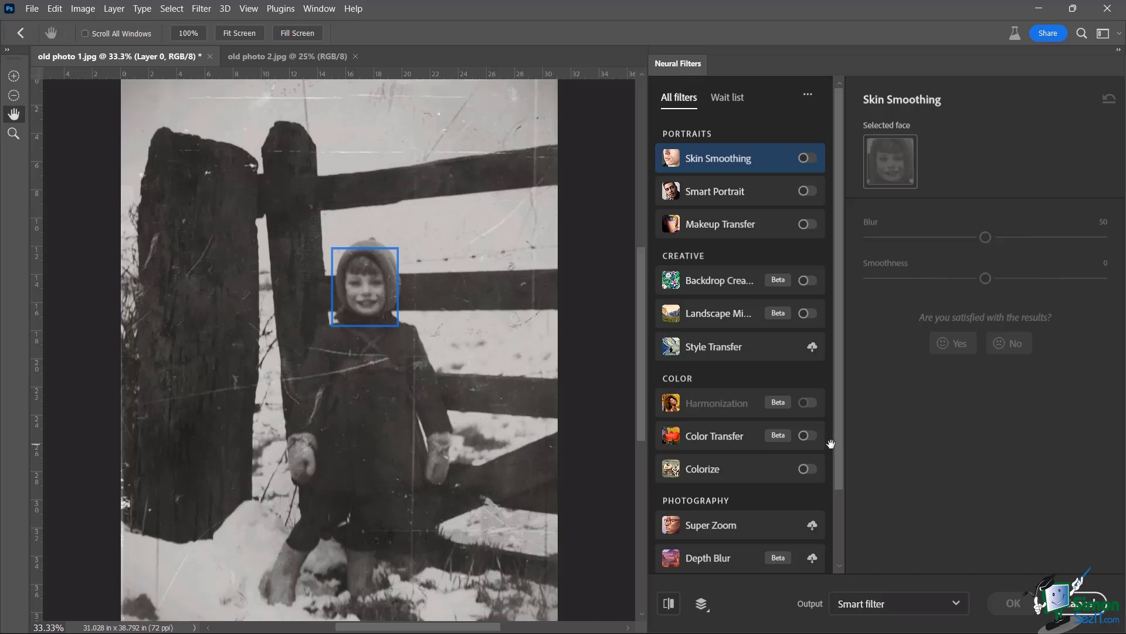
pyautogui.moveTo(838, 306); pyautogui.dragTo(840, 420)
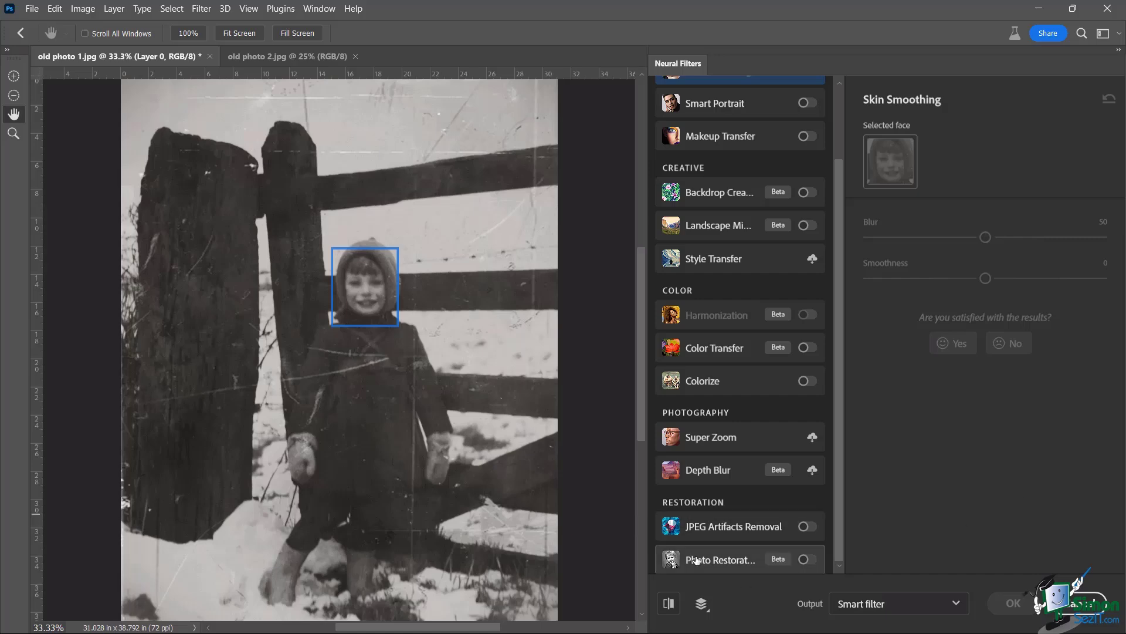
pyautogui.click(805, 559)
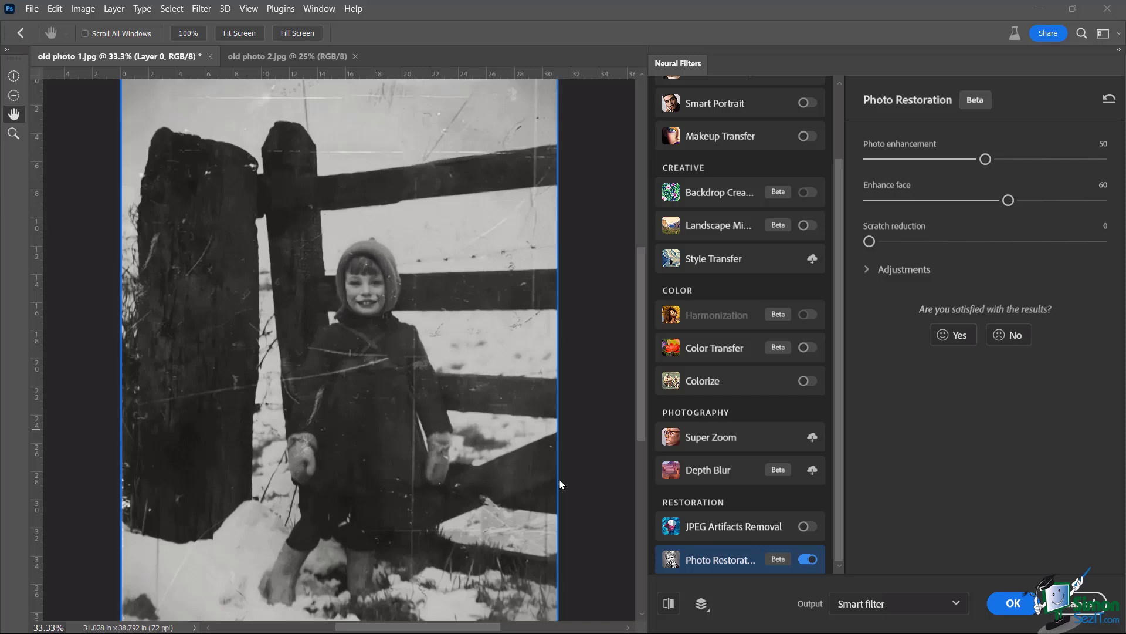
# Compare the original with the restoration preview, and set the Photo Restoration scratch reduction to 67.
pyautogui.click(667, 605)
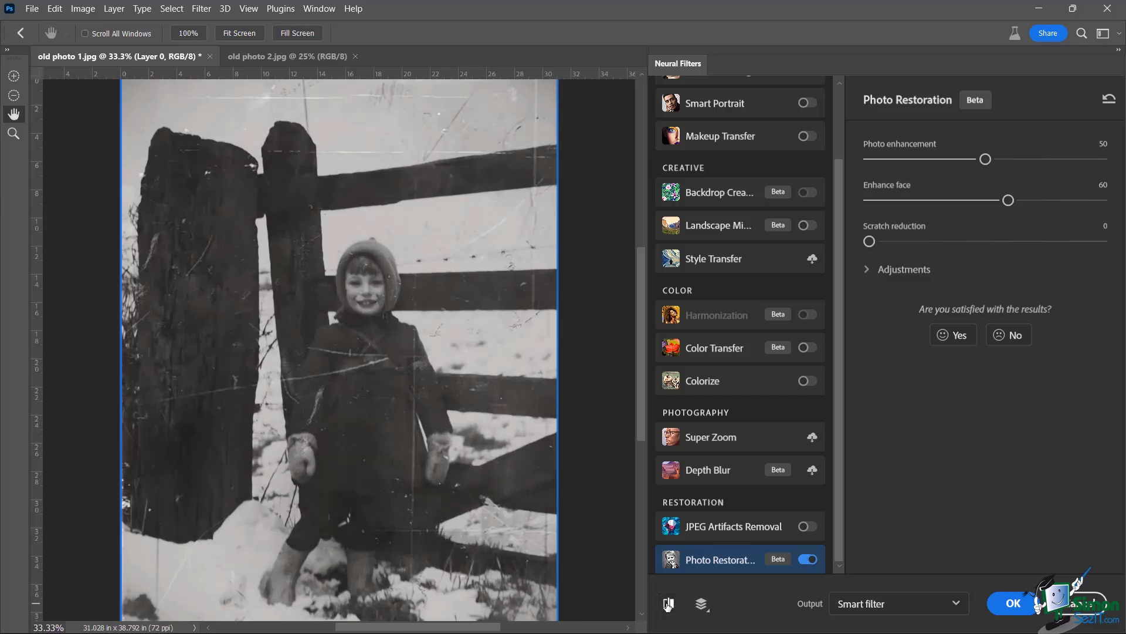
pyautogui.click(668, 604)
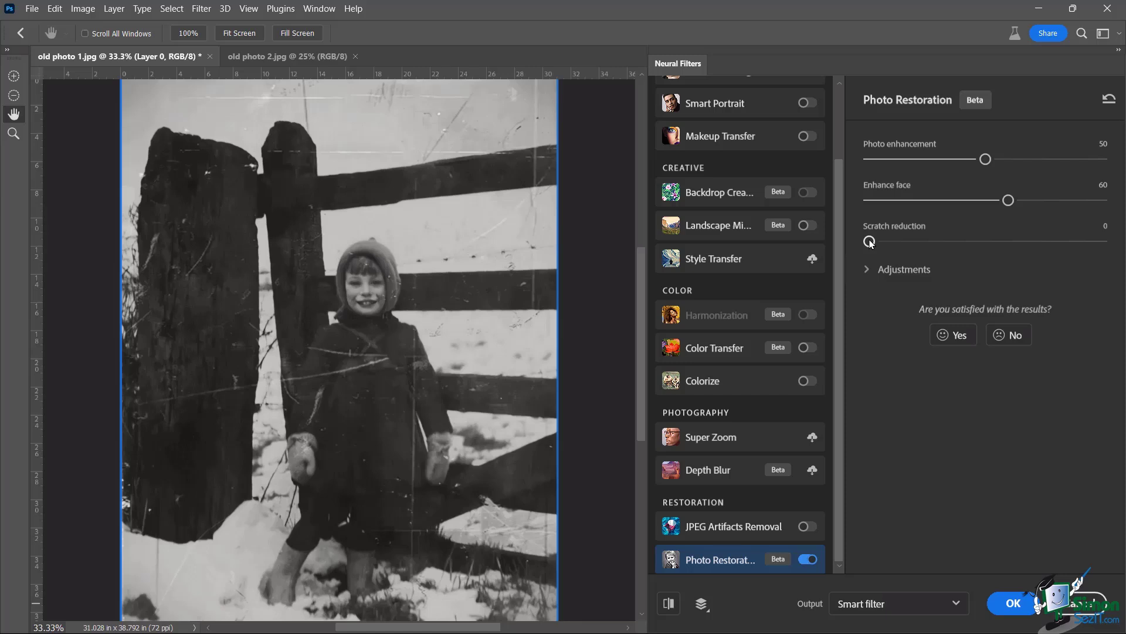
pyautogui.moveTo(871, 242); pyautogui.dragTo(1027, 241)
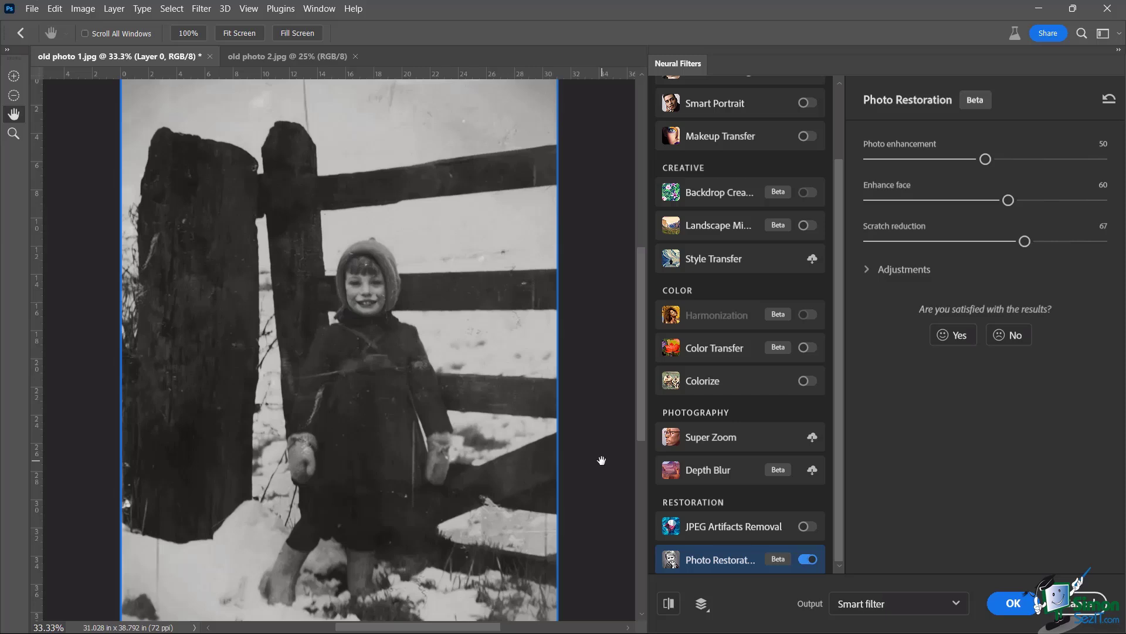
# Examine the scratch removal by switching the preview repeatedly between the original and the restored photo.
pyautogui.click(669, 603)
pyautogui.click(669, 603)
pyautogui.click(668, 603)
pyautogui.click(669, 603)
pyautogui.click(668, 603)
pyautogui.click(669, 603)
pyautogui.click(668, 603)
pyautogui.click(668, 603)
# Set the filter output to New layer and apply the photo restoration.
pyautogui.click(875, 604)
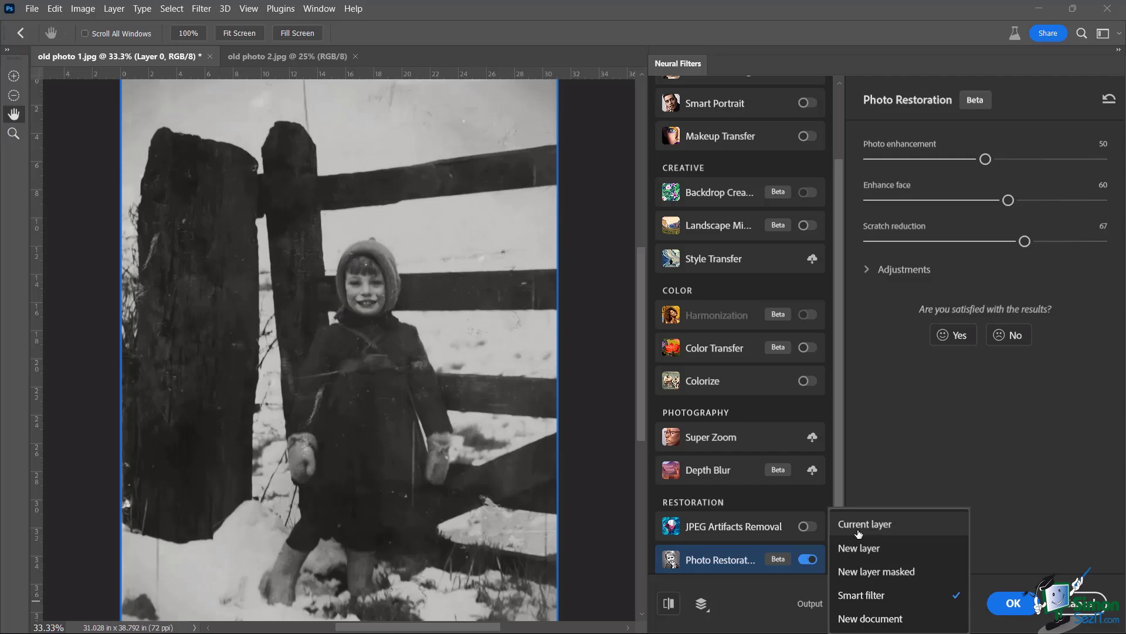
pyautogui.click(866, 549)
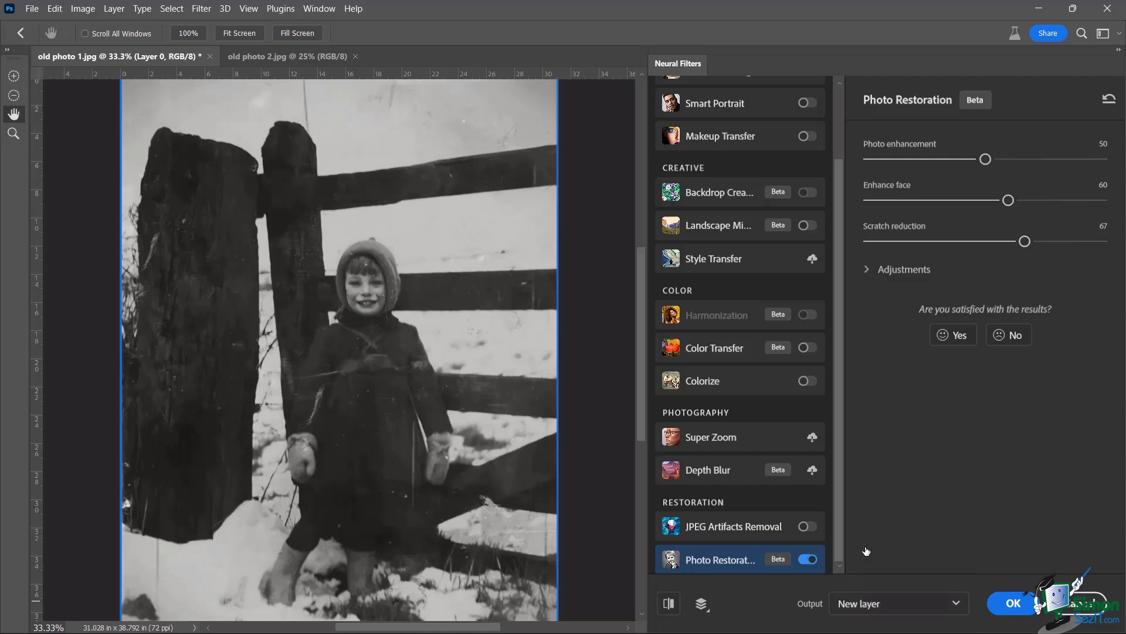
pyautogui.click(1015, 603)
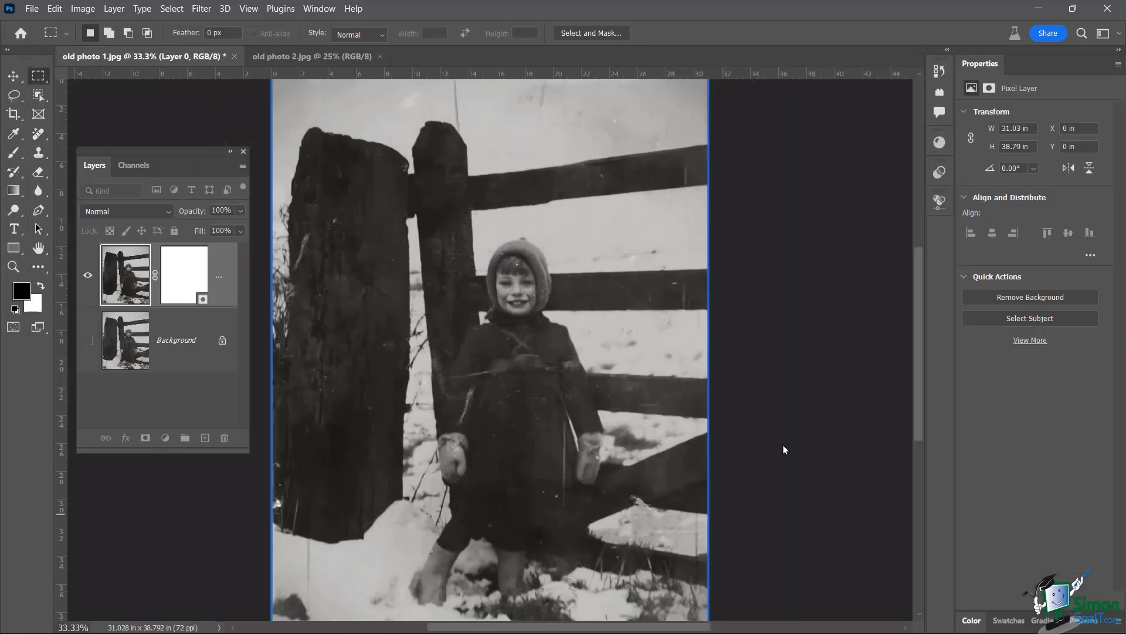
# Compare the restored Layer 1 with the original Background by hiding and showing the restored layer.
pyautogui.click(196, 395)
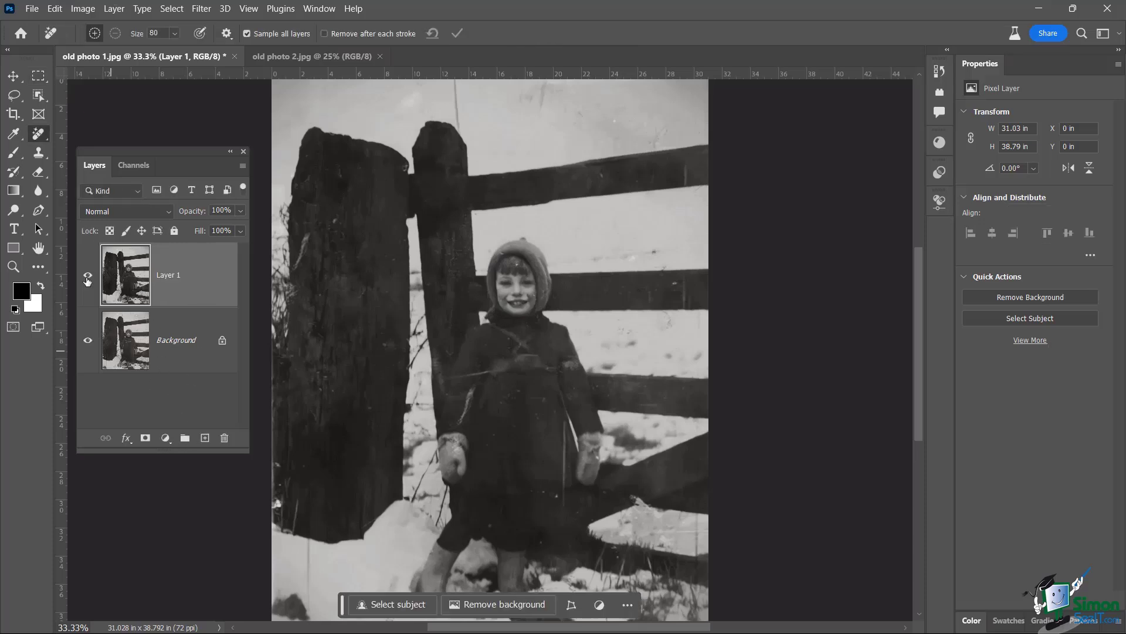
pyautogui.click(88, 275)
pyautogui.press('j')
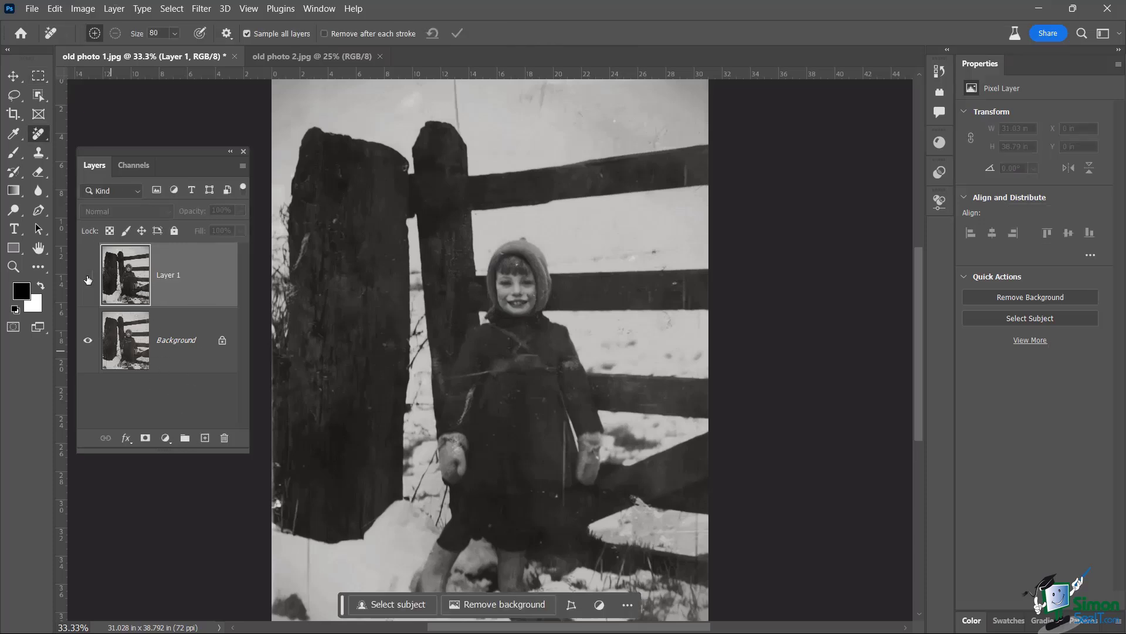
pyautogui.click(88, 276)
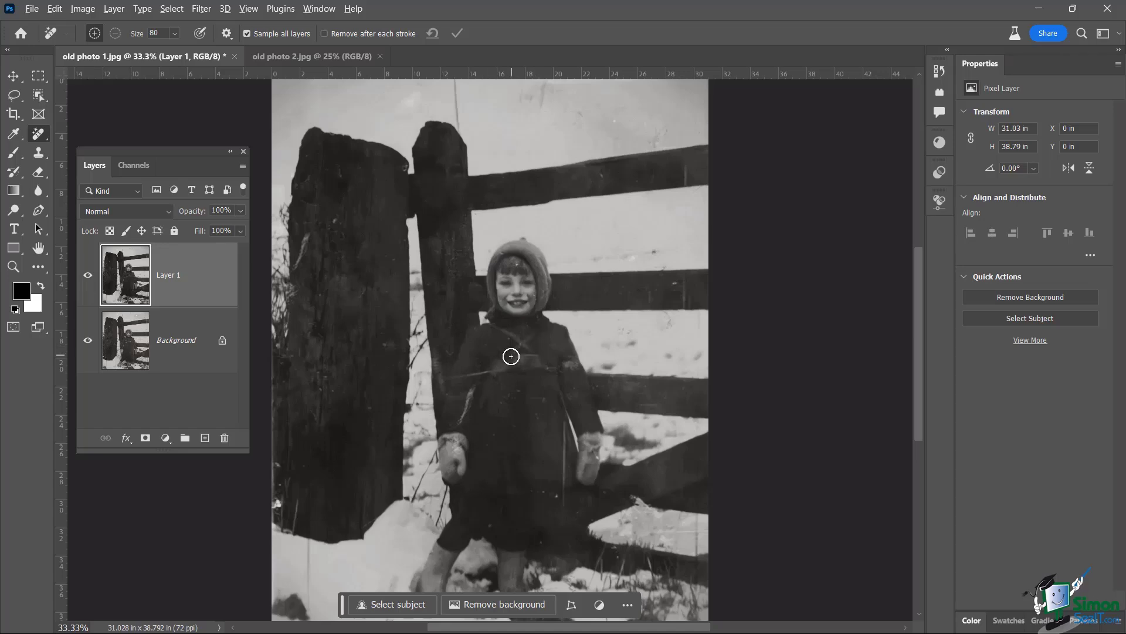
# Heal the remaining scratch across the child's coat and a blemish by the mitten with the Spot Healing Brush at size 35.
pyautogui.scroll(3, 507, 361)
pyautogui.scroll(2, 576, 416)
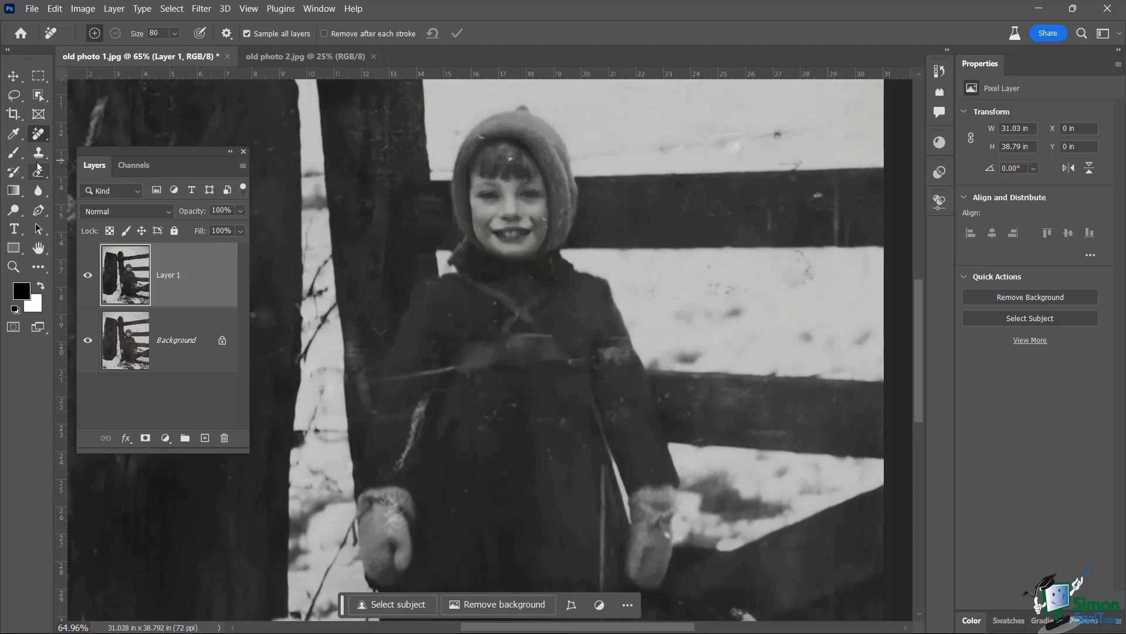
pyautogui.rightClick(37, 135)
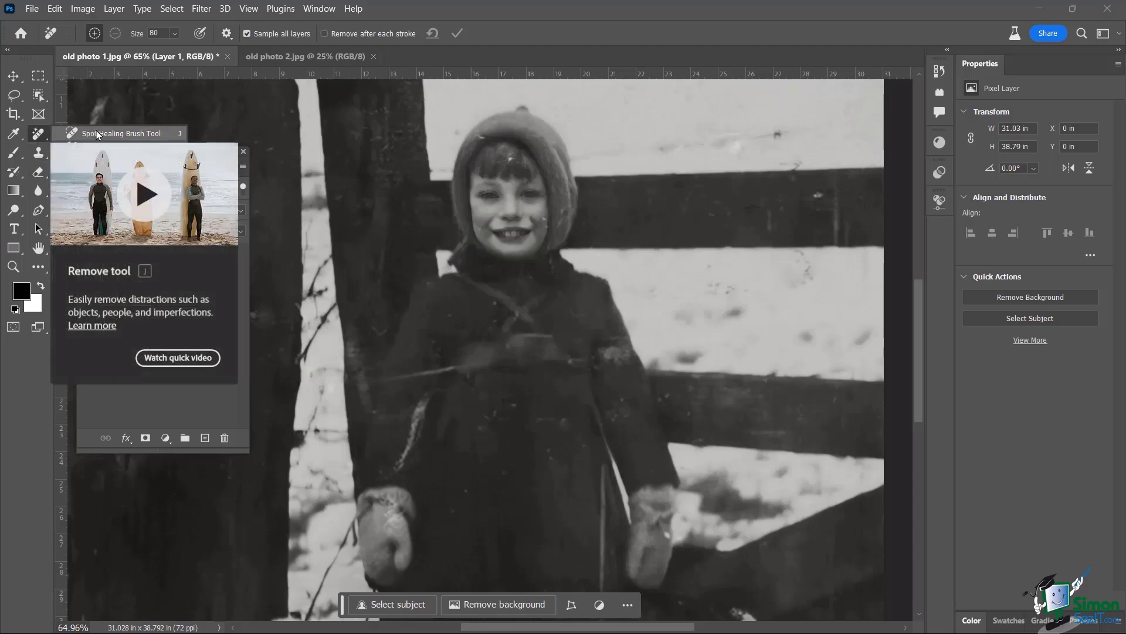
pyautogui.click(112, 133)
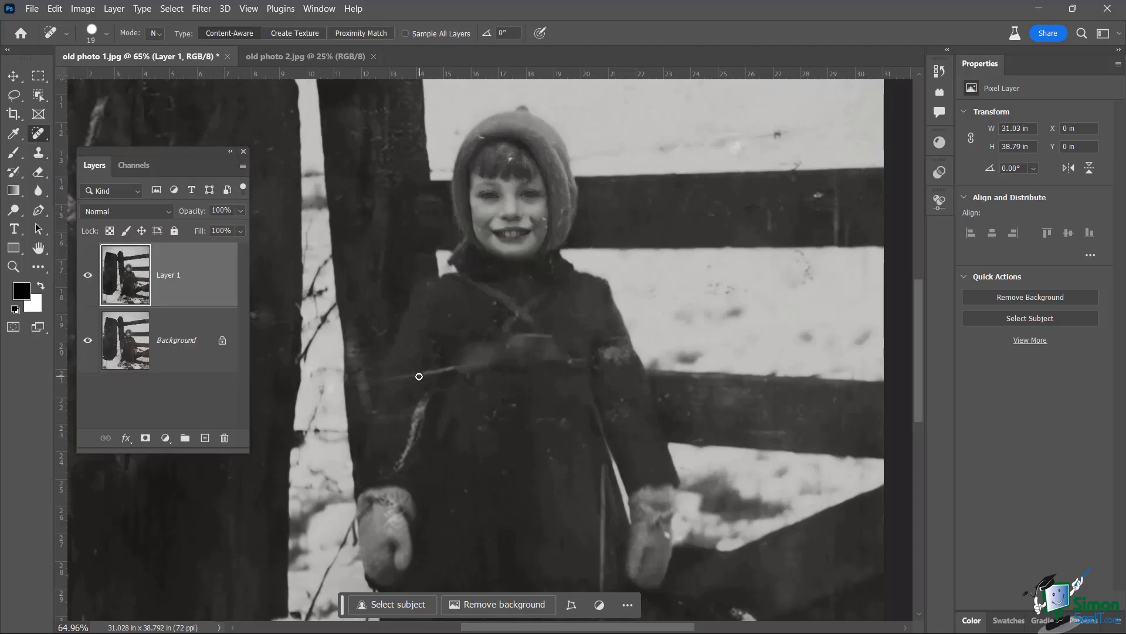
pyautogui.press(']')
pyautogui.press(']')
pyautogui.press(']')
pyautogui.press(']')
pyautogui.moveTo(396, 382)
pyautogui.mouseDown()
pyautogui.moveTo(416, 378)
pyautogui.moveTo(421, 363)
pyautogui.moveTo(420, 387)
pyautogui.moveTo(444, 372)
pyautogui.mouseUp()
pyautogui.moveTo(460, 372); pyautogui.dragTo(492, 370)
pyautogui.click(666, 535)
# Enlarge the Spot Healing Brush to 45 and enable Sample All Layers.
pyautogui.scroll(-1, 548, 501)
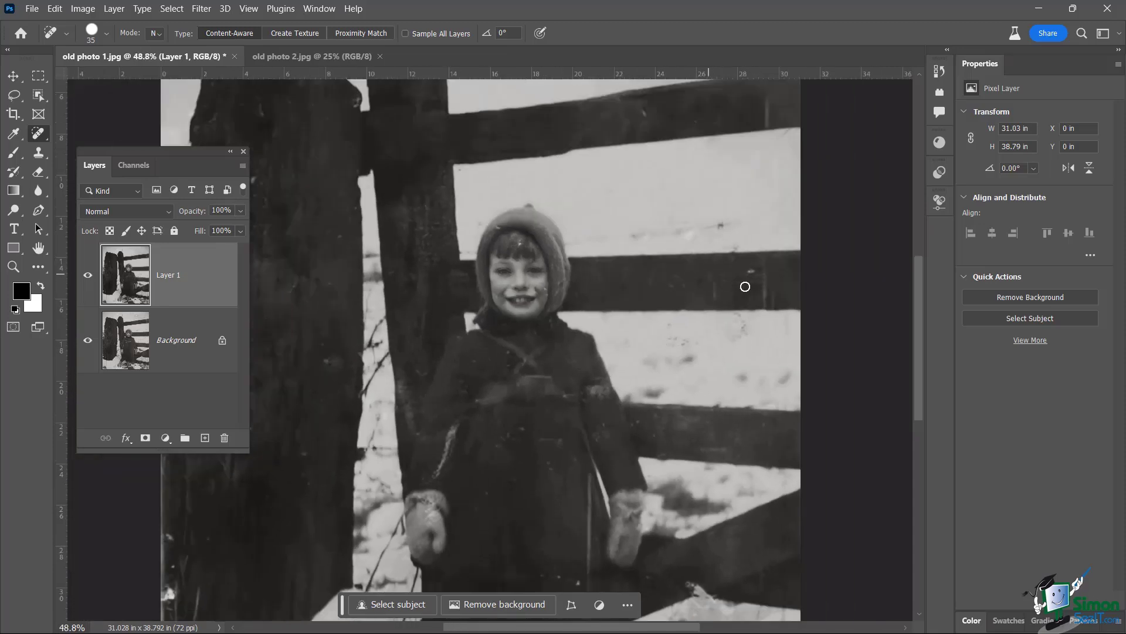
pyautogui.press(']')
pyautogui.click(405, 33)
# Check the healed photo against the original by hiding Layer 1 and showing it again.
pyautogui.scroll(-2, 370, 327)
pyautogui.scroll(-1, 370, 326)
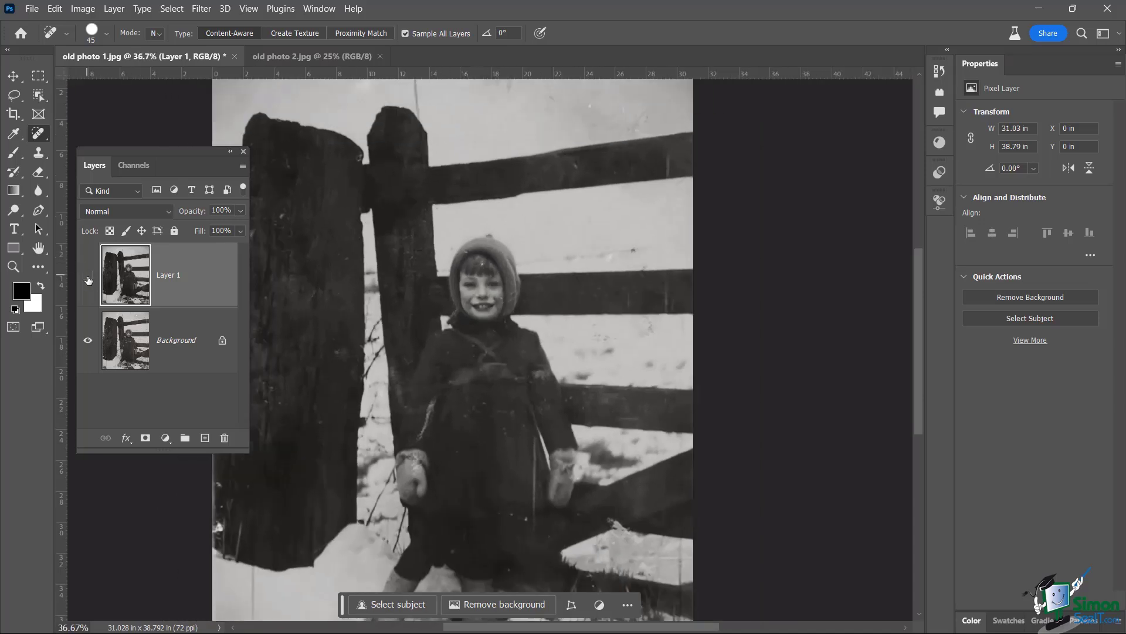
pyautogui.click(88, 275)
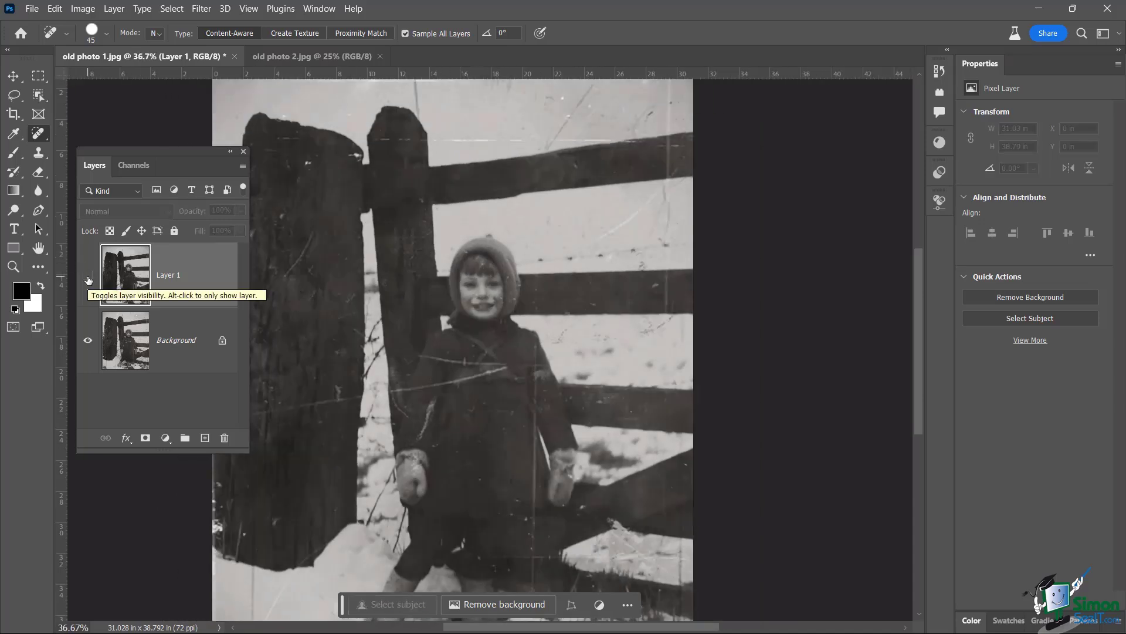
pyautogui.click(88, 277)
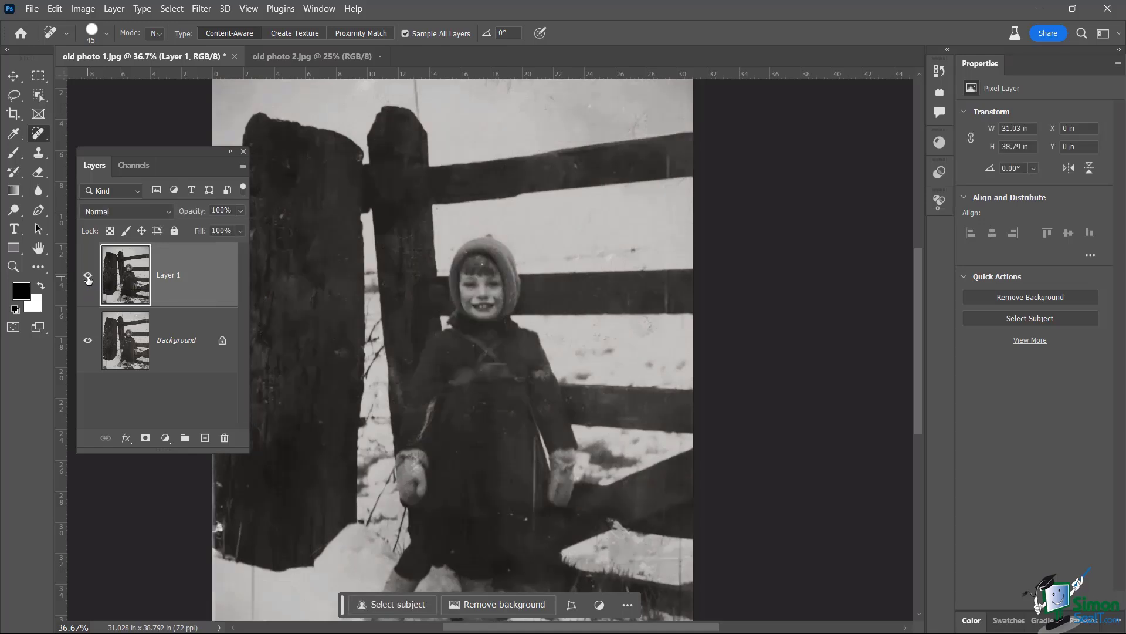